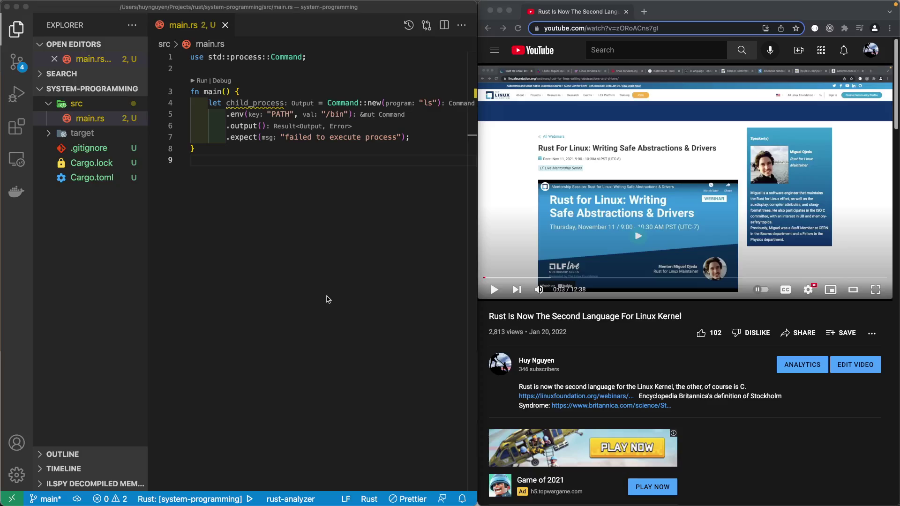
- Close the YouTube video window and switch to the 'Rust - FreeBSD Wiki' tab
{"action": "left_click", "coordinate": [326, 299]}
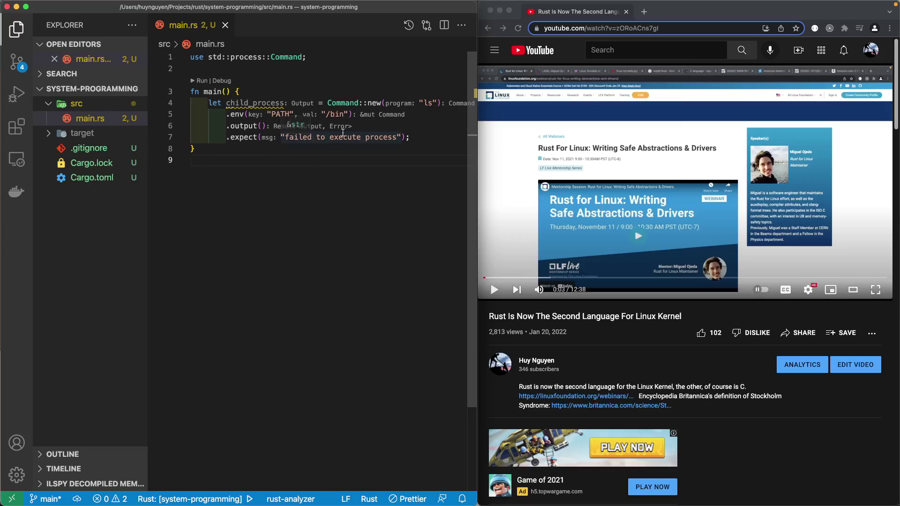
{"action": "left_click", "coordinate": [490, 12]}
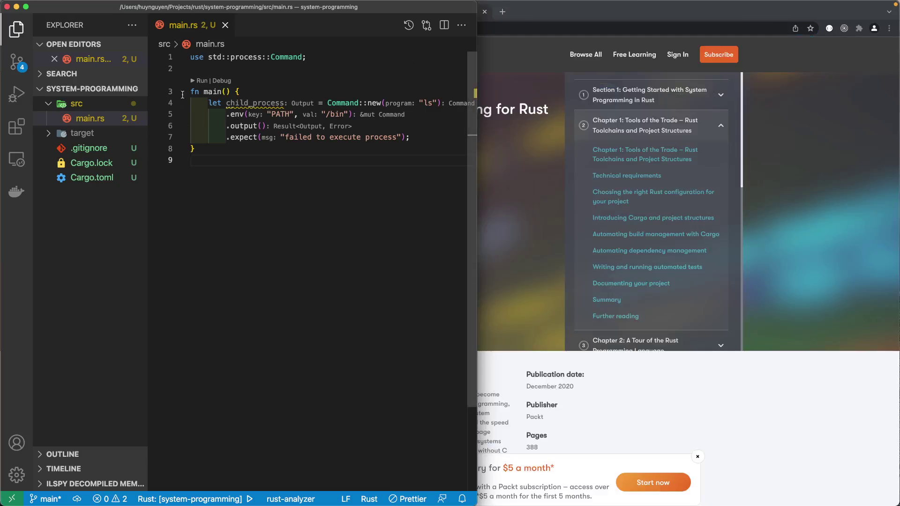
{"action": "left_click", "coordinate": [5, 10]}
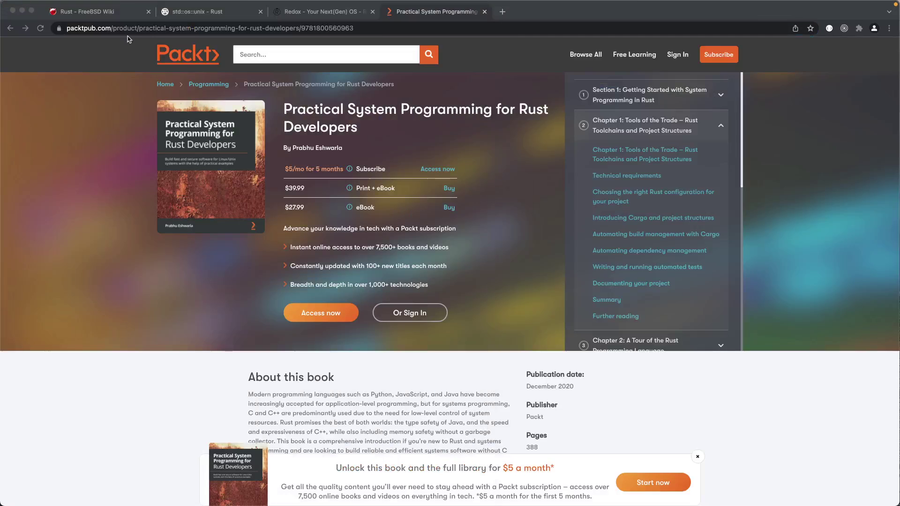
{"action": "left_click", "coordinate": [99, 12]}
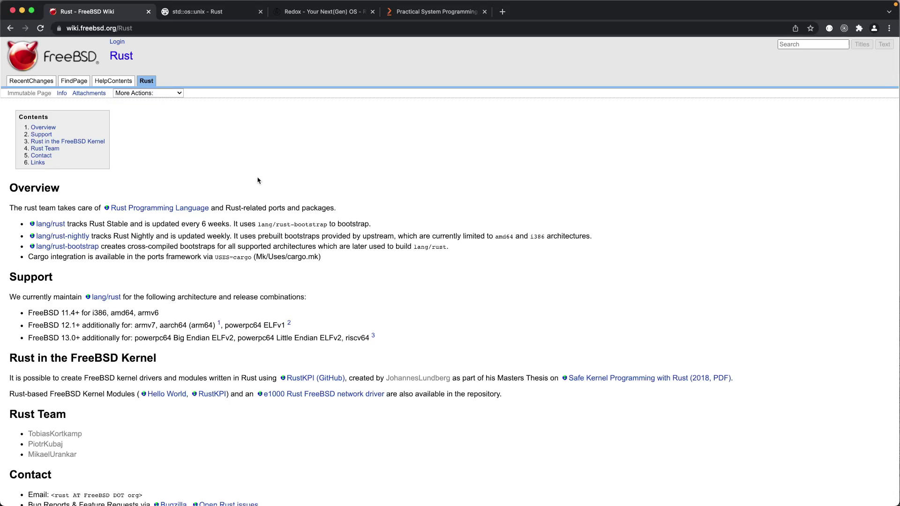
{"action": "scroll", "coordinate": [258, 181], "scroll_direction": "down", "scroll_amount": 3}
{"action": "scroll", "coordinate": [257, 181], "scroll_direction": "down", "scroll_amount": 2}
{"action": "scroll", "coordinate": [258, 181], "scroll_direction": "down", "scroll_amount": 4}
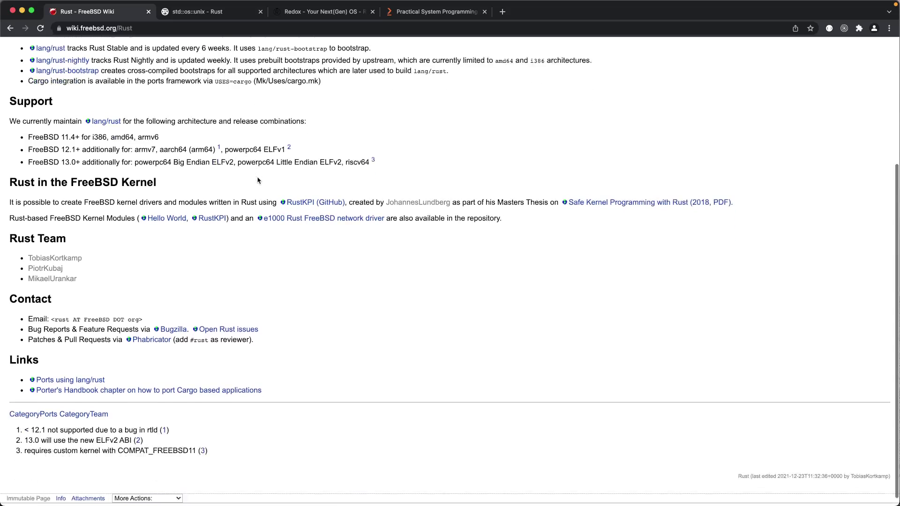
{"action": "scroll", "coordinate": [257, 181], "scroll_direction": "down", "scroll_amount": 2}
{"action": "scroll", "coordinate": [259, 181], "scroll_direction": "up", "scroll_amount": 3}
{"action": "scroll", "coordinate": [258, 181], "scroll_direction": "up", "scroll_amount": 6}
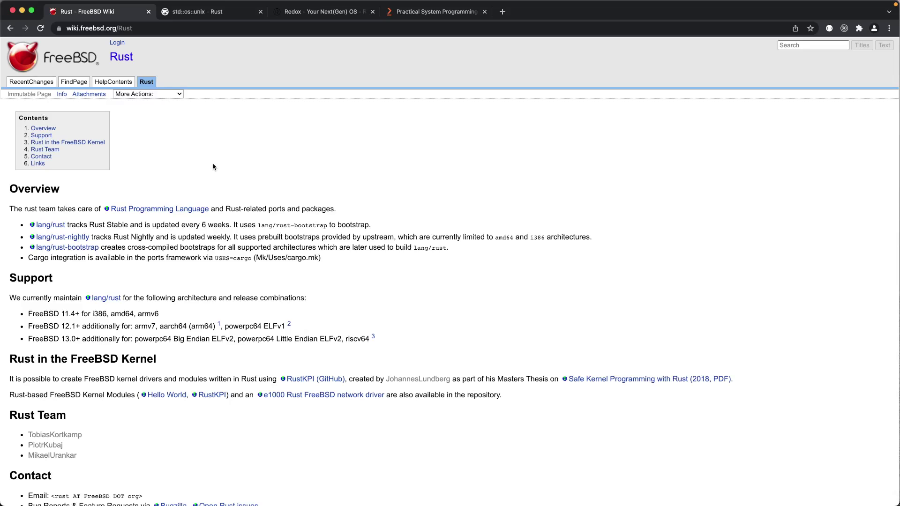
- Switch to the 'std::os::unix - Rust' documentation tab
{"action": "left_click", "coordinate": [198, 12]}
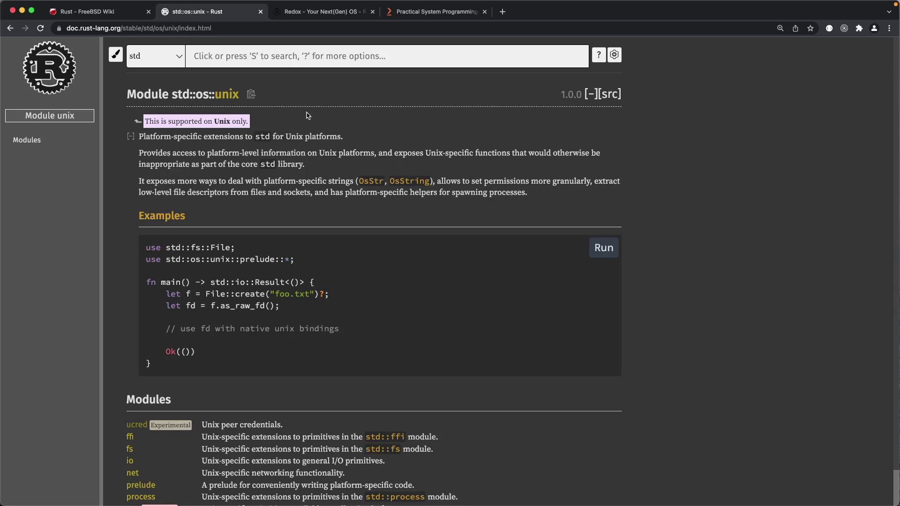
- Switch to the 'Redox - Your Next(Gen) OS' homepage tab
{"action": "left_click", "coordinate": [300, 11]}
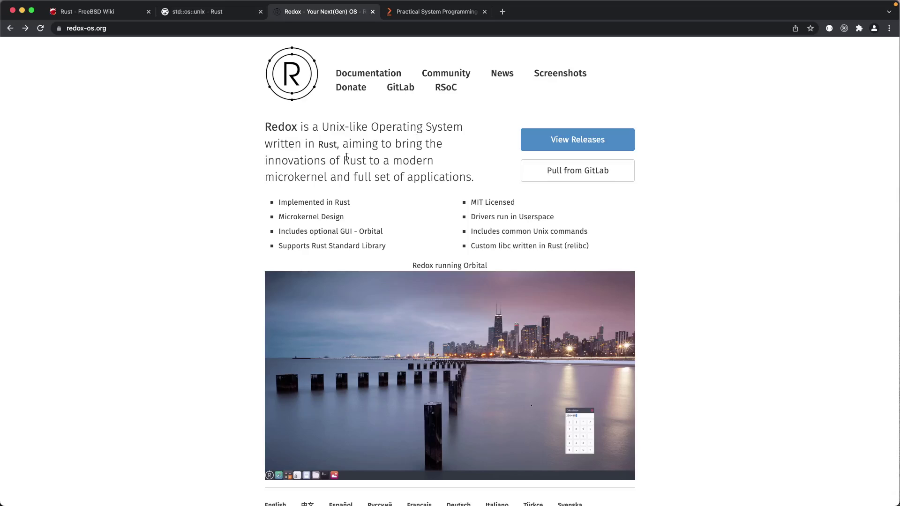
{"action": "scroll", "coordinate": [283, 189], "scroll_direction": "down", "scroll_amount": 1}
{"action": "scroll", "coordinate": [283, 189], "scroll_direction": "up", "scroll_amount": 1}
{"action": "scroll", "coordinate": [283, 188], "scroll_direction": "down", "scroll_amount": 1}
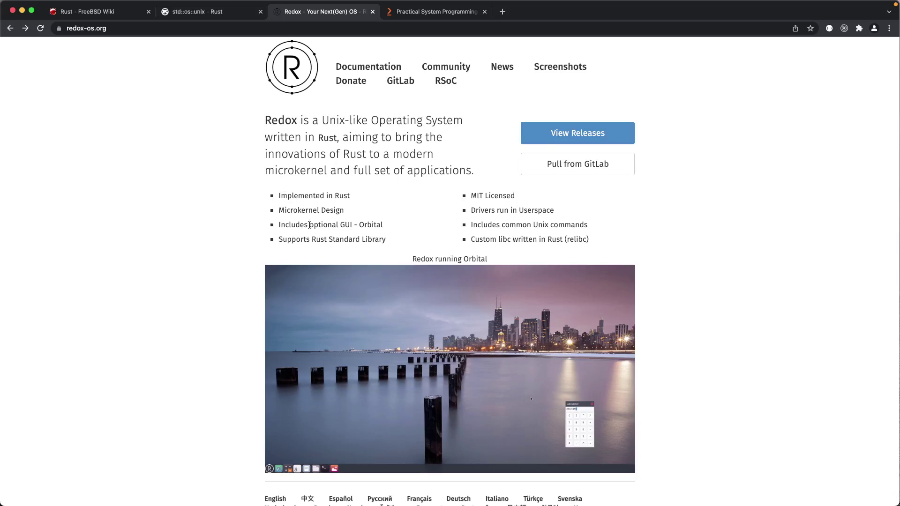
{"action": "scroll", "coordinate": [309, 224], "scroll_direction": "up", "scroll_amount": 1}
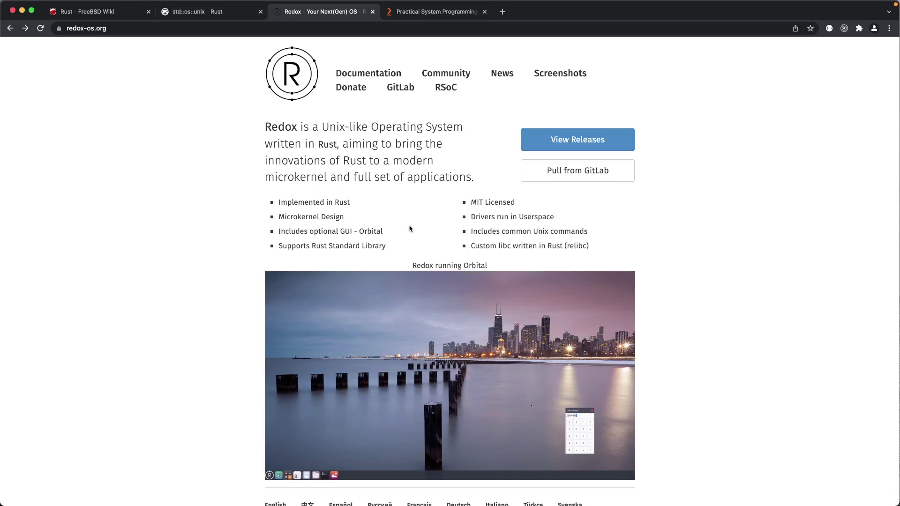
- Switch to the Packt 'Practical System Programming for Rust Developers' tab
{"action": "left_click", "coordinate": [429, 11]}
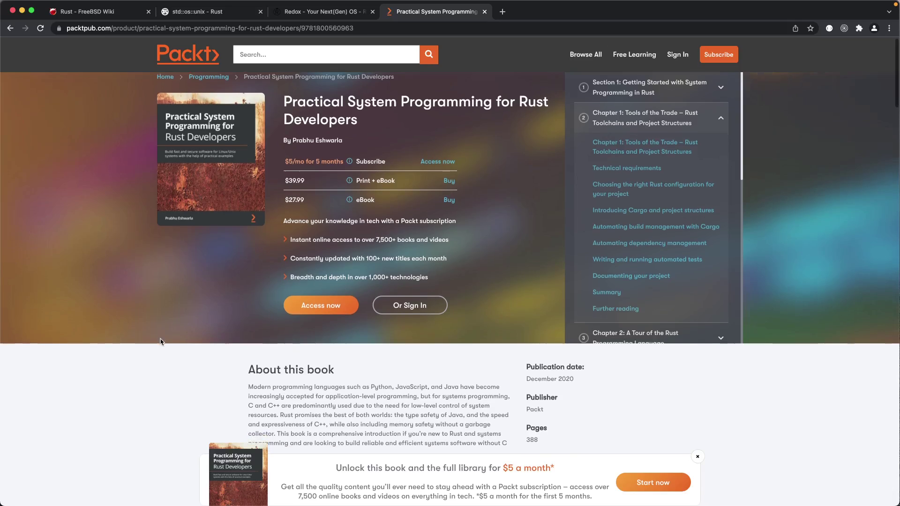
{"action": "scroll", "coordinate": [161, 342], "scroll_direction": "down", "scroll_amount": 1}
{"action": "scroll", "coordinate": [161, 342], "scroll_direction": "up", "scroll_amount": 1}
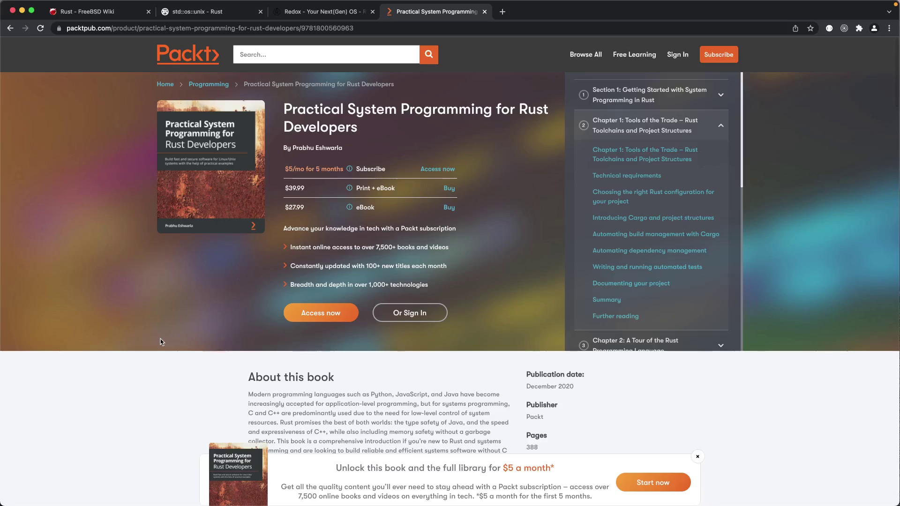